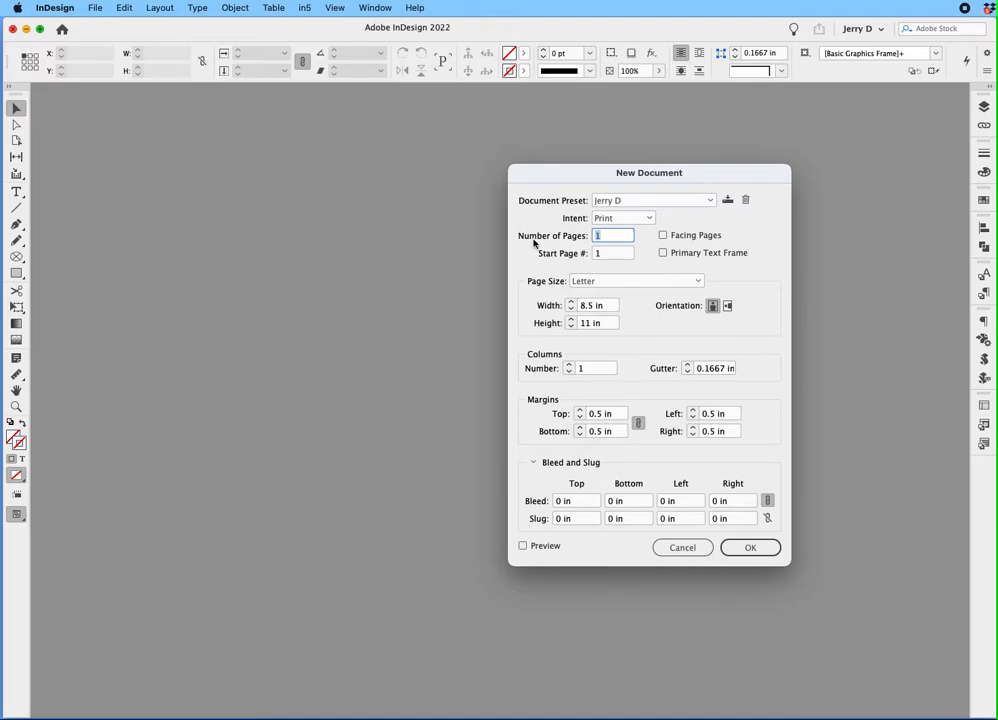
Set the new document's page size to Letter - Half with 3 pages, and enable facing pages
left_click(688, 284)
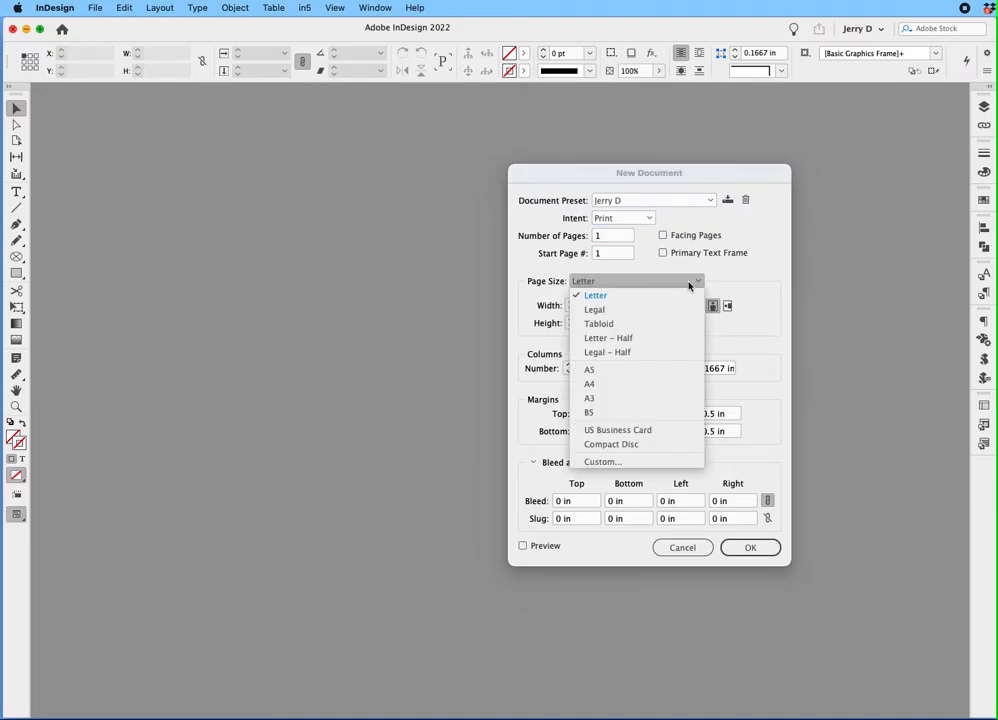
left_click(624, 338)
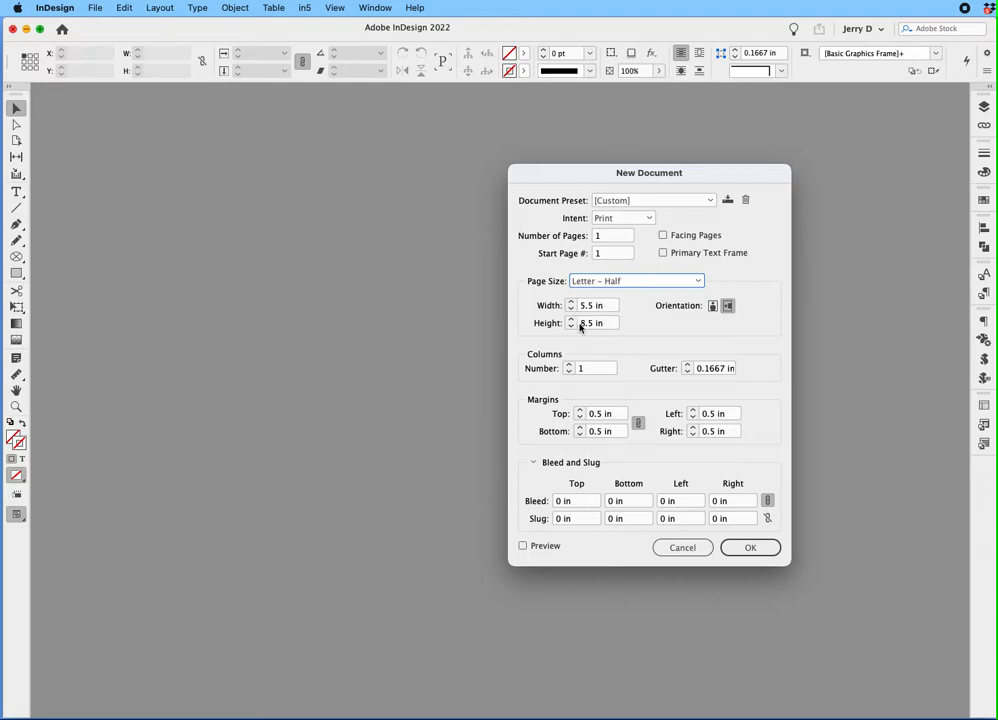
left_click(614, 236)
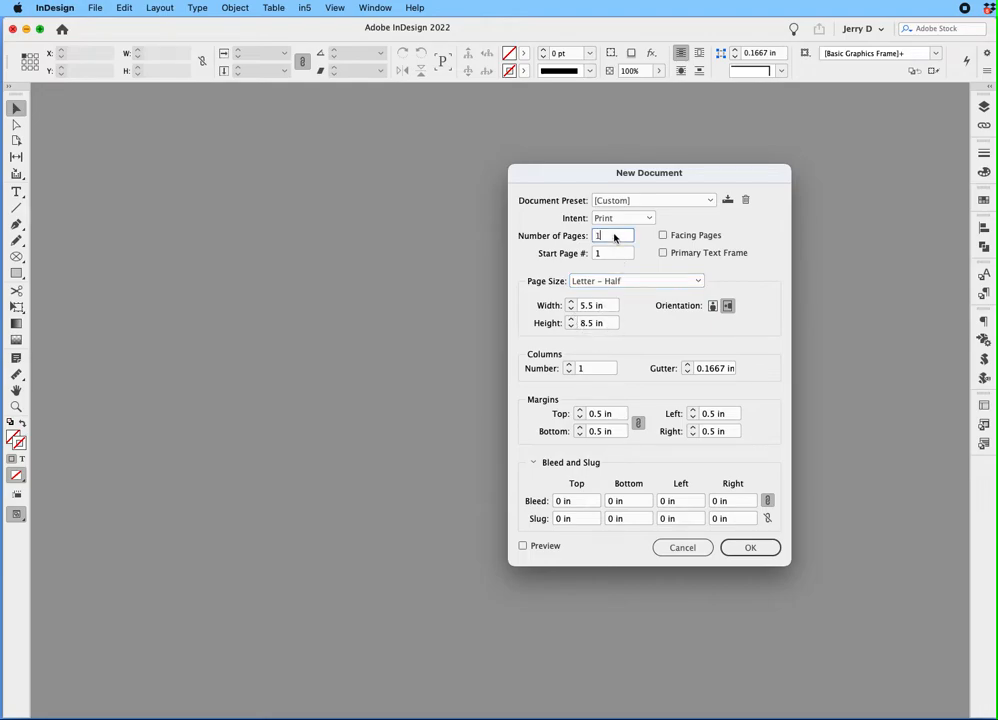
key("BackSpace")
type("3")
left_click(663, 236)
Set all margins to 0 in and the bleed to 1/8 in on every side, and create the document
triple_click(605, 415)
type("0")
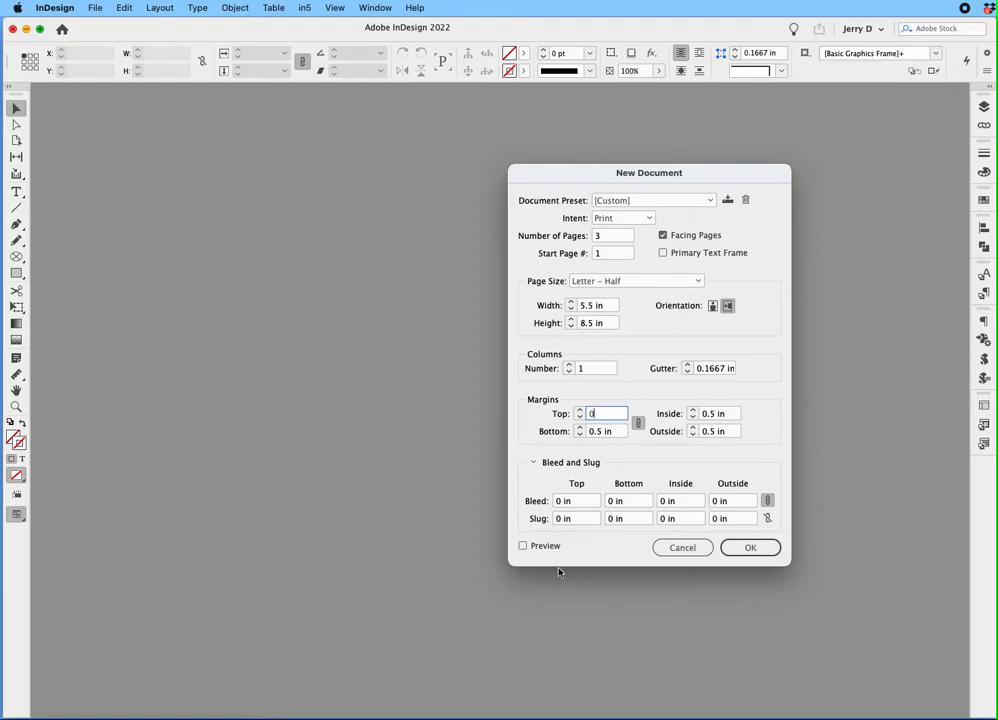
triple_click(584, 500)
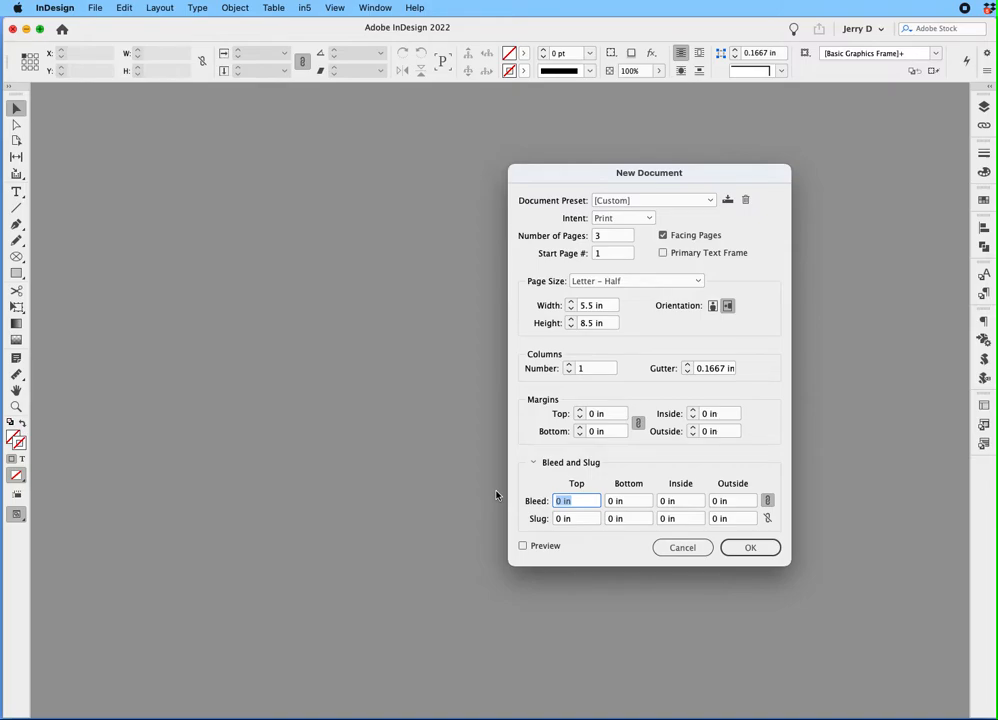
type("1/8")
key("Tab")
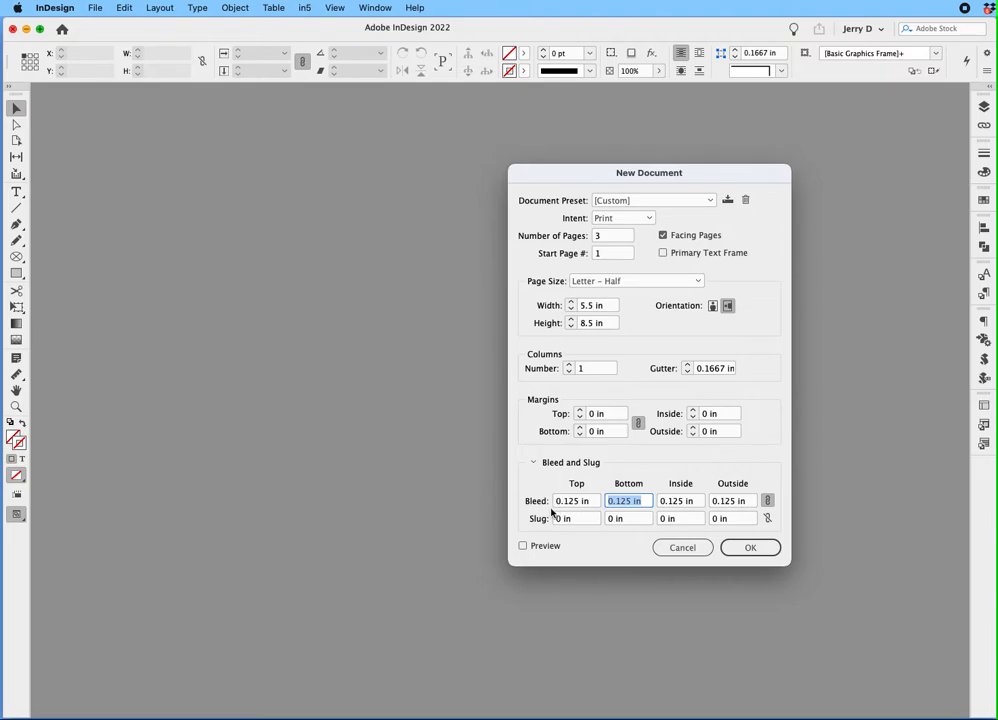
left_click(750, 547)
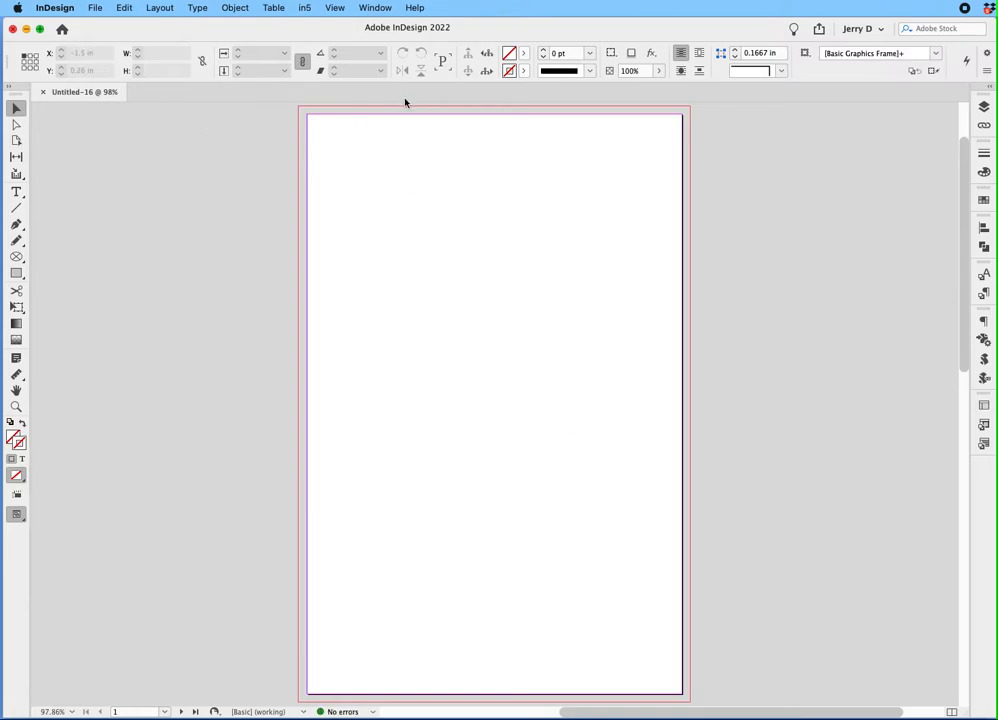
Show the document's page overview and turn off Allow Document Pages to Shuffle
left_click(370, 9)
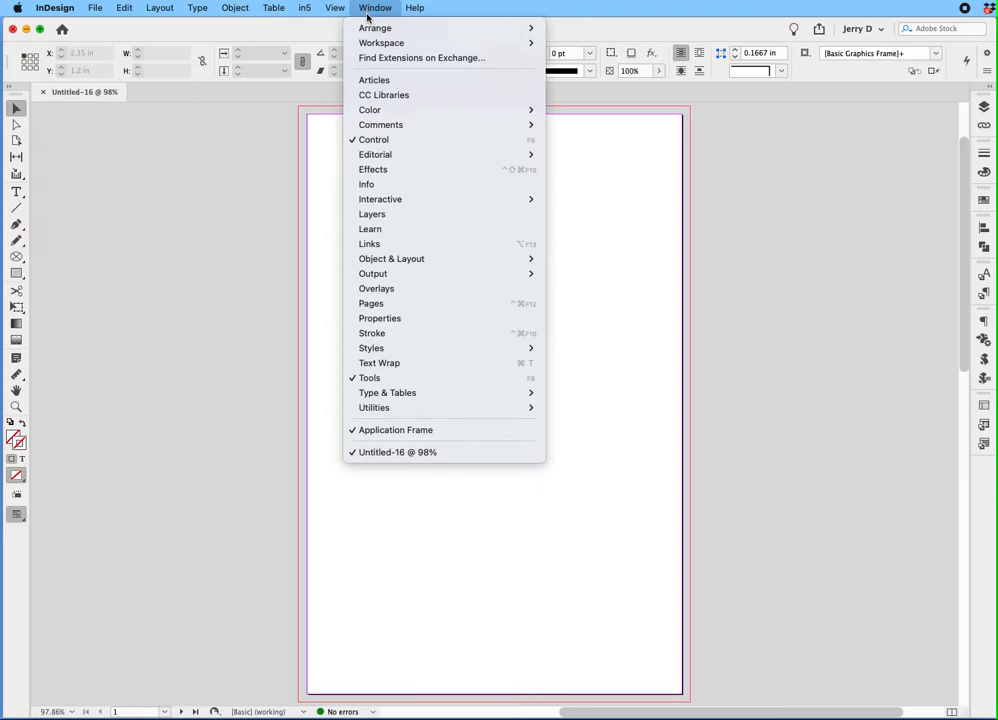
left_click(403, 304)
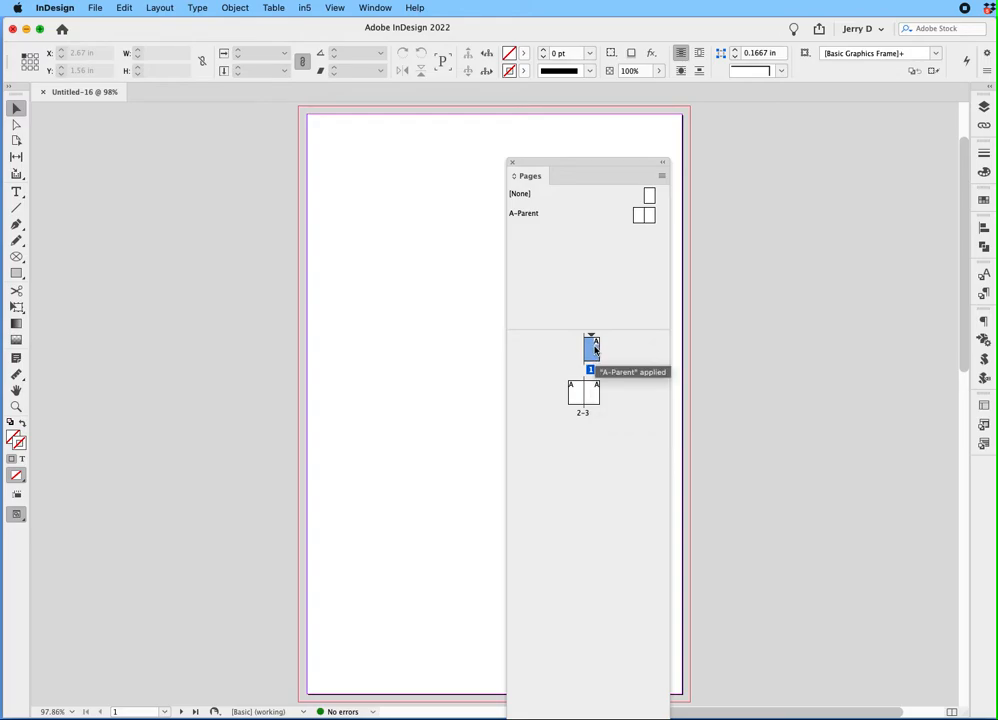
left_click(576, 398)
left_click(582, 398, "shift")
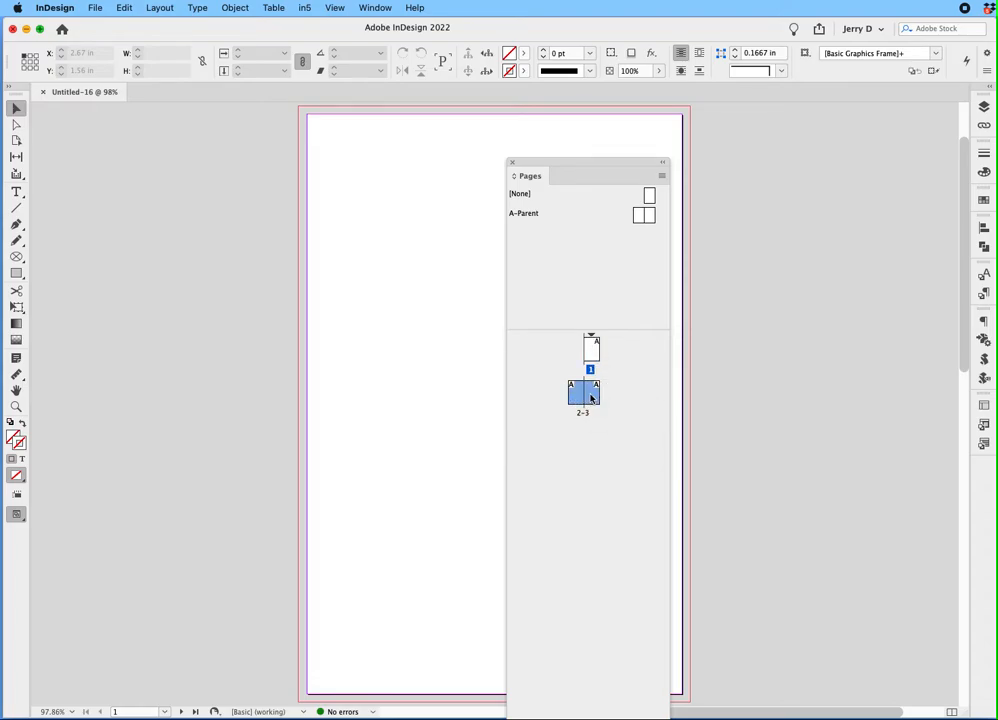
mouse_move(582, 398)
left_mouse_down()
mouse_move(599, 350)
mouse_move(577, 397)
mouse_move(586, 390)
mouse_move(597, 350)
mouse_move(572, 392)
mouse_move(585, 395)
left_mouse_up()
left_click(628, 407)
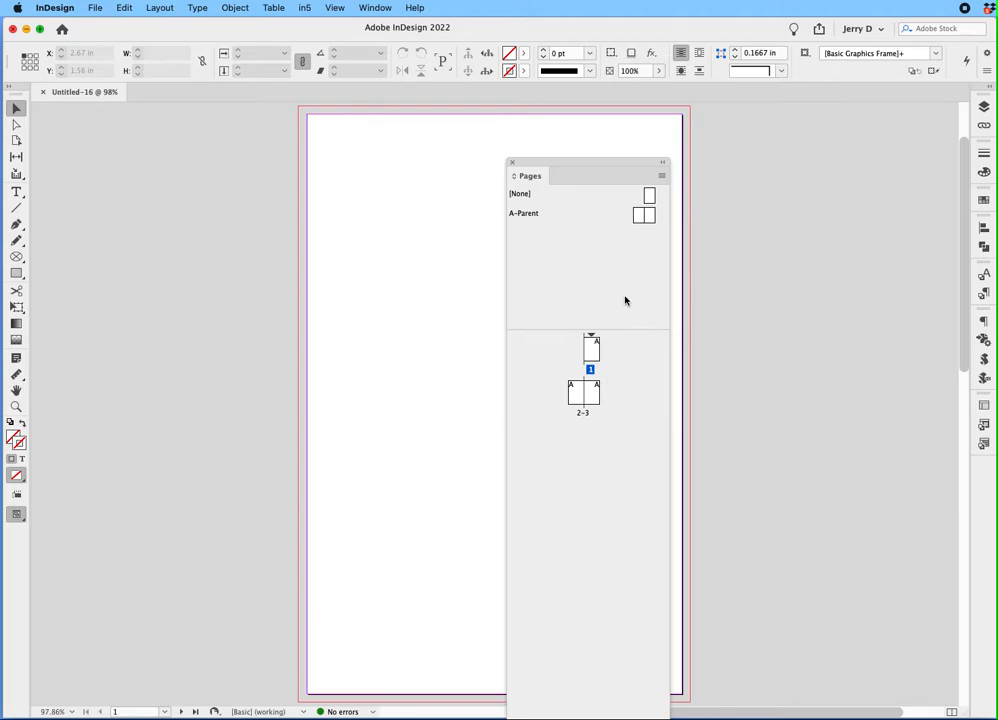
left_click(662, 177)
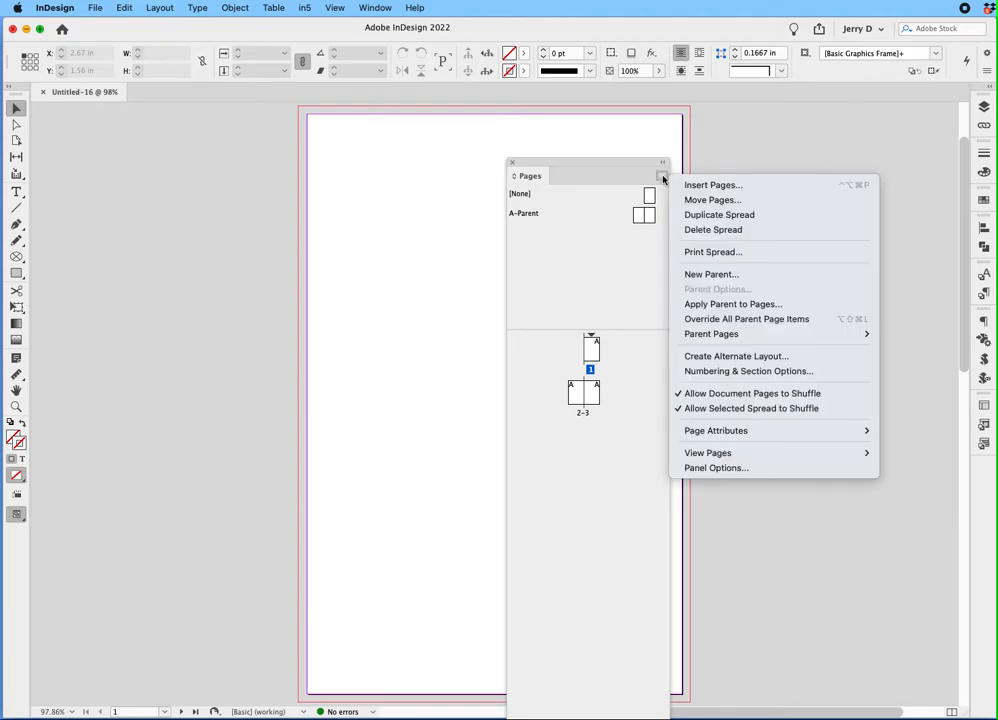
left_click(700, 400)
Move pages 2 and 3 next to page 1 to form one three-page spread, and close the page overview
left_click(576, 398)
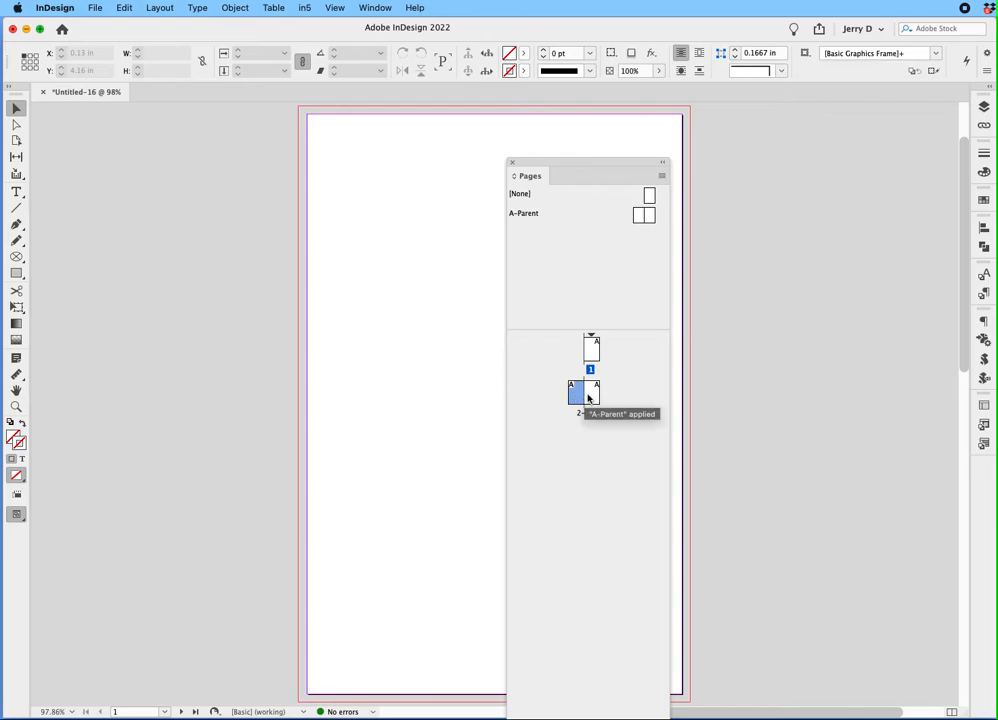
left_click(588, 398, "shift")
left_click_drag(588, 398, 597, 364)
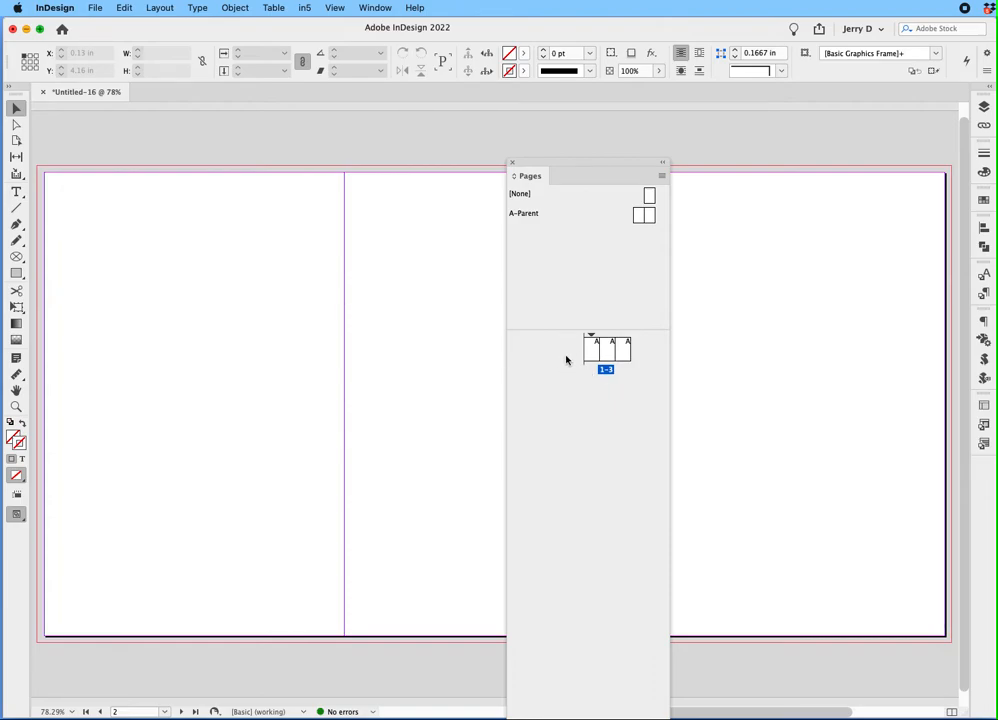
left_click(512, 162)
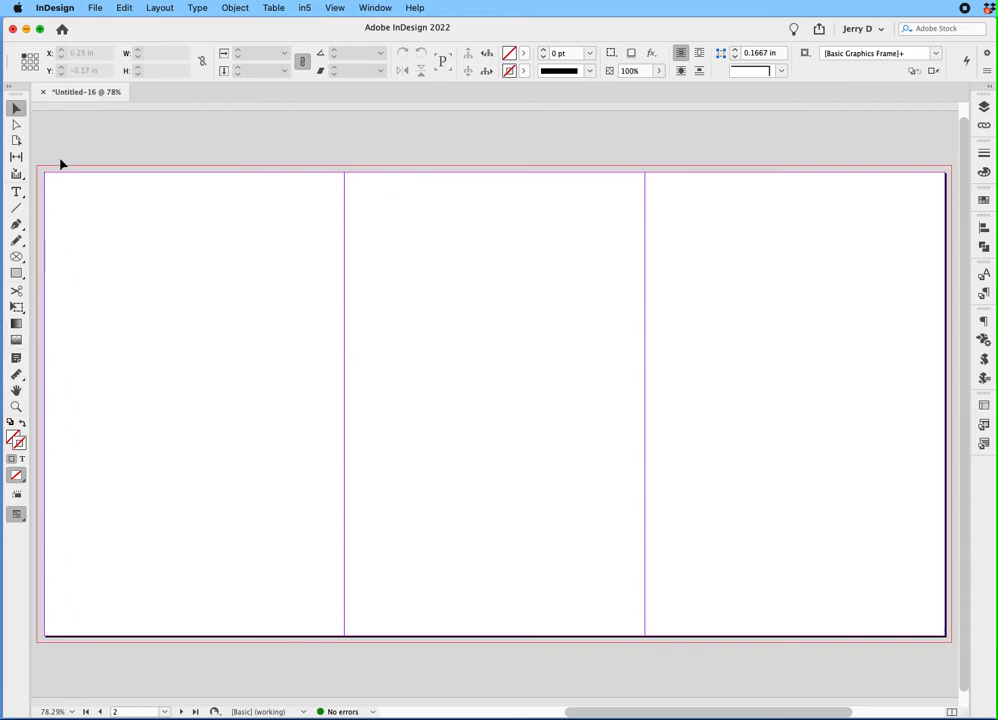
Resize the middle page of the spread to a width of 0.5 in with the Page tool
left_click(15, 142)
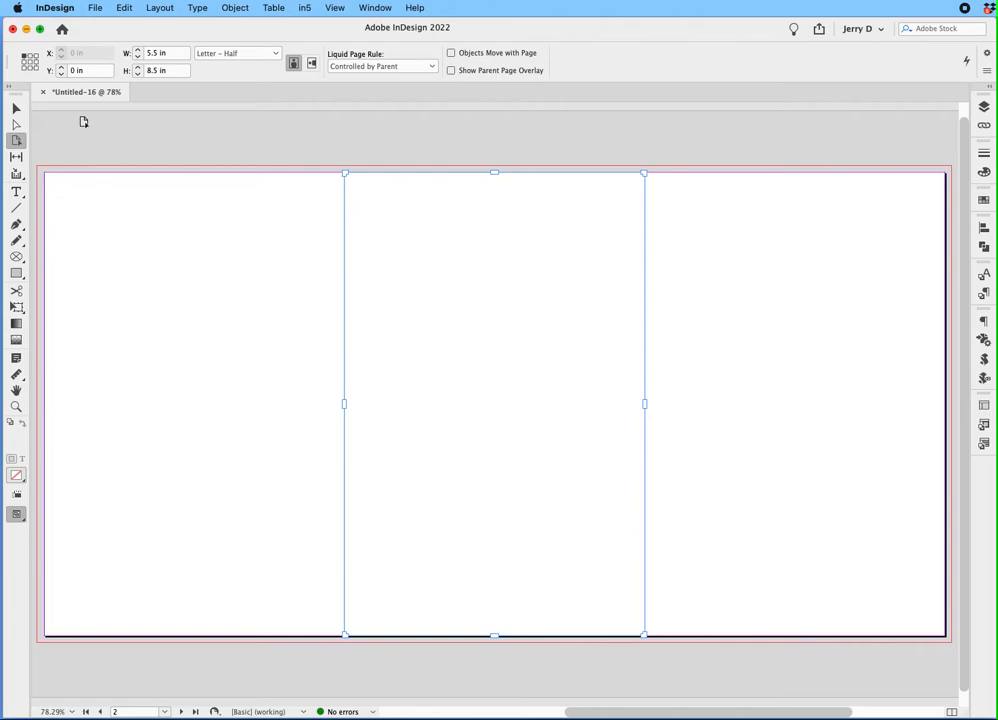
left_click(153, 55)
type(".5")
key("Return")
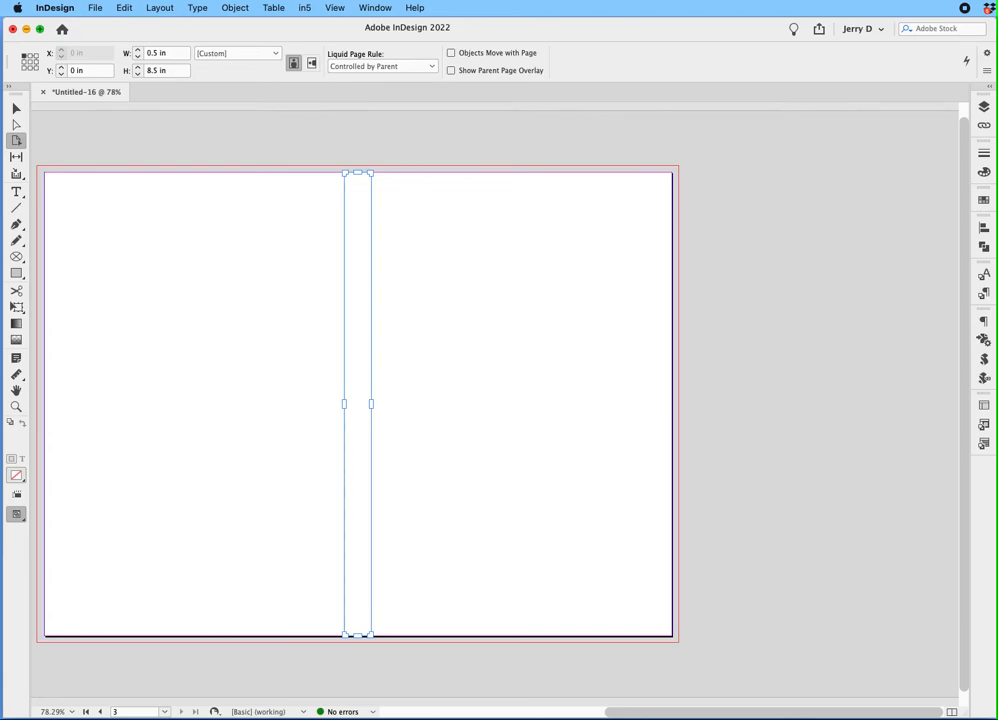
Set the middle page's width to 0.25 in for the spine and return to the Selection tool
double_click(152, 53)
key("BackSpace")
type(".25")
key("Return")
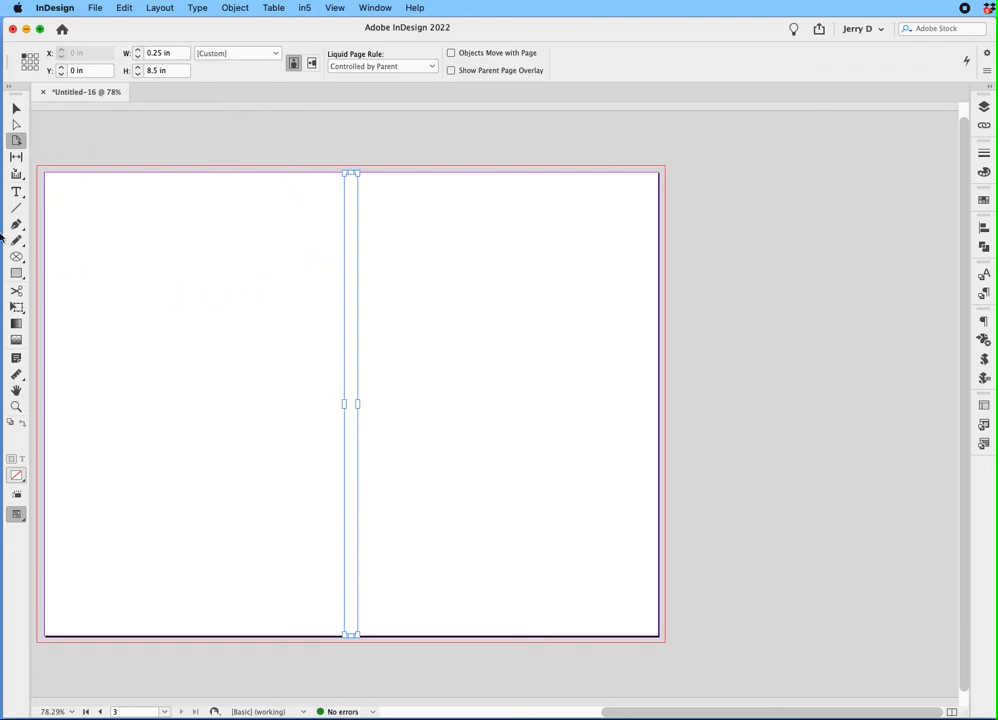
left_click(16, 108)
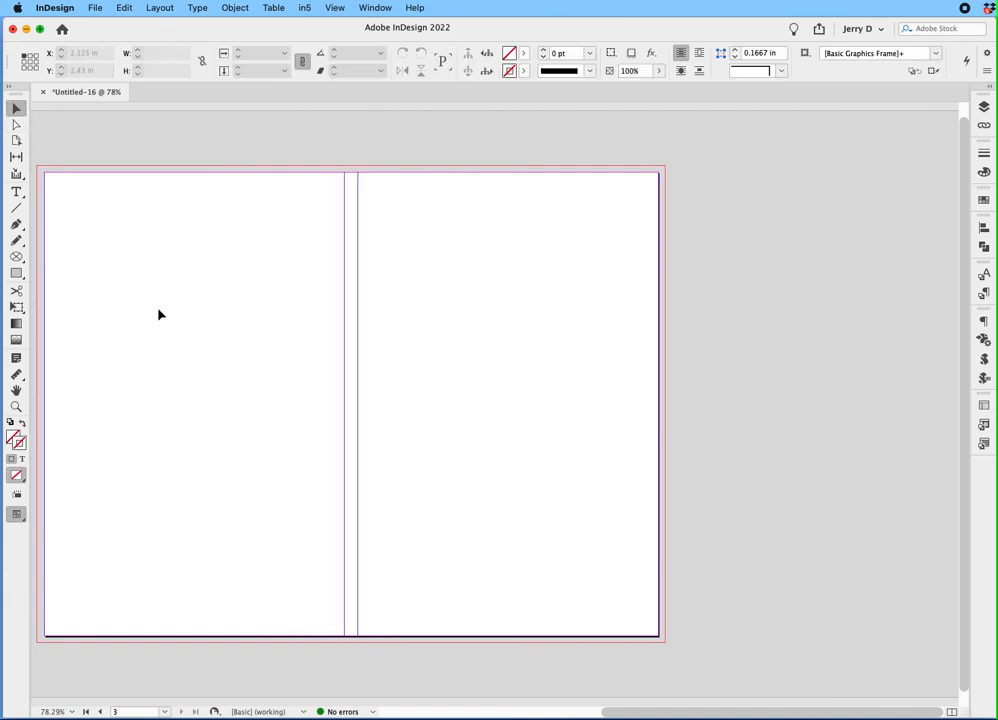